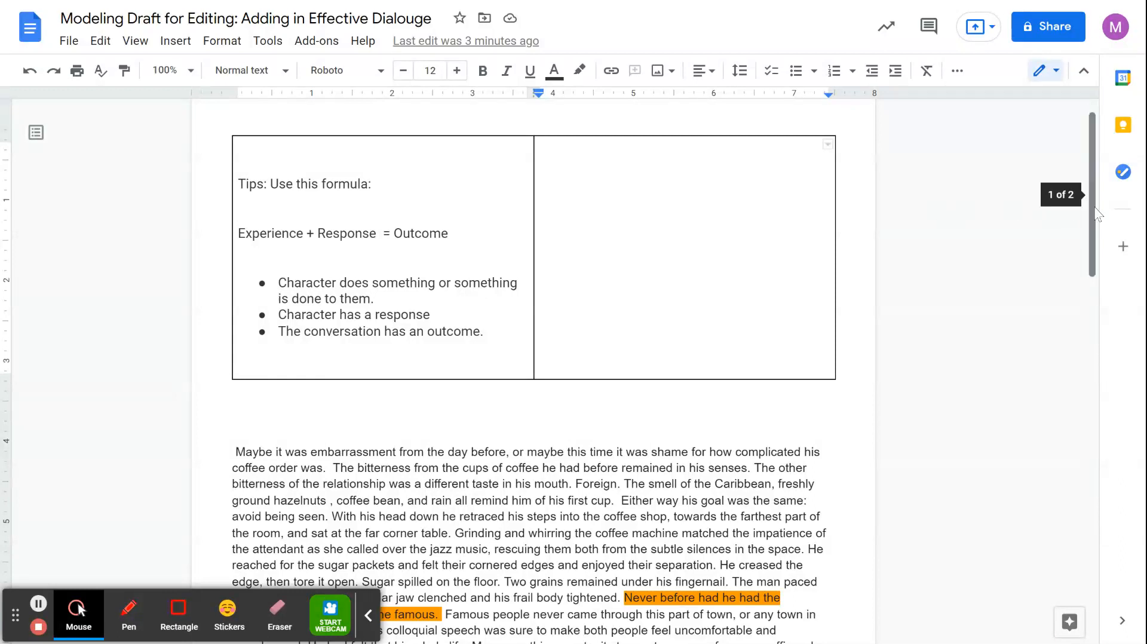
Highlight the closing passage from "Each meeting was for the purpose of being accepted" to "a check every month." in magenta
mouse_move(1097, 214)
left_mouse_down()
mouse_move(1095, 233)
mouse_move(1107, 210)
left_mouse_up()
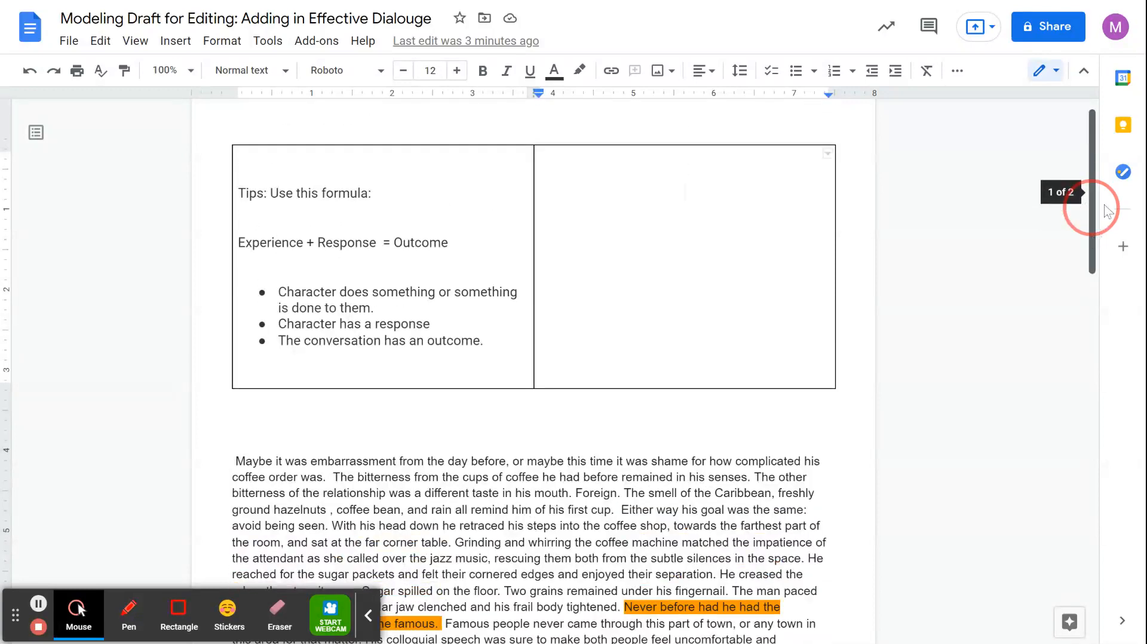
scroll(1091, 208, "down", 1)
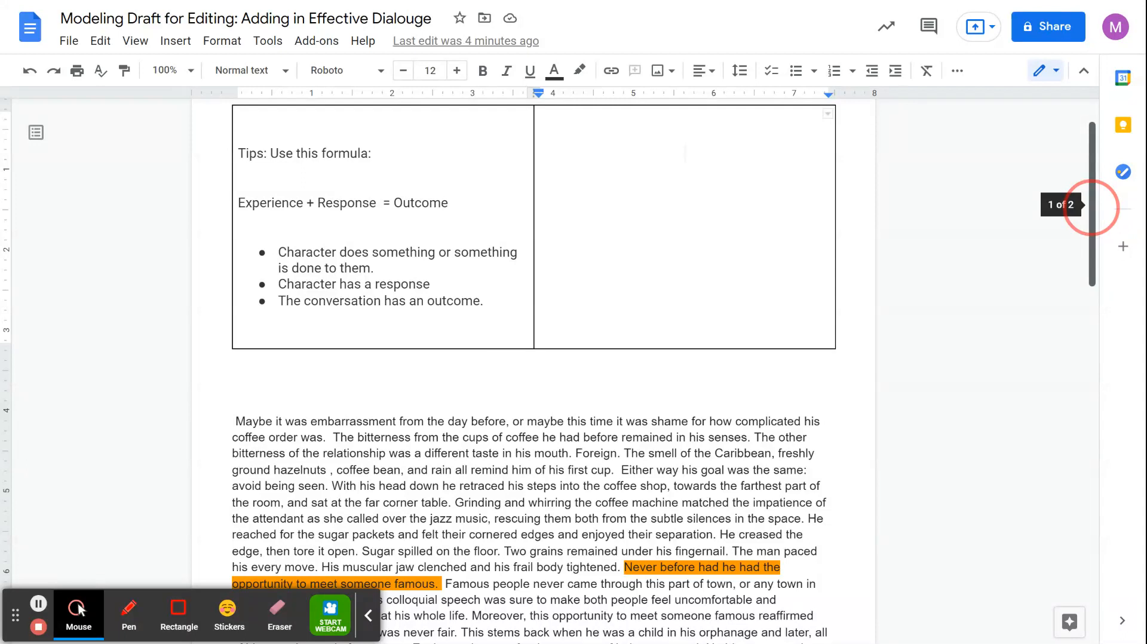
scroll(1091, 207, "down", 1)
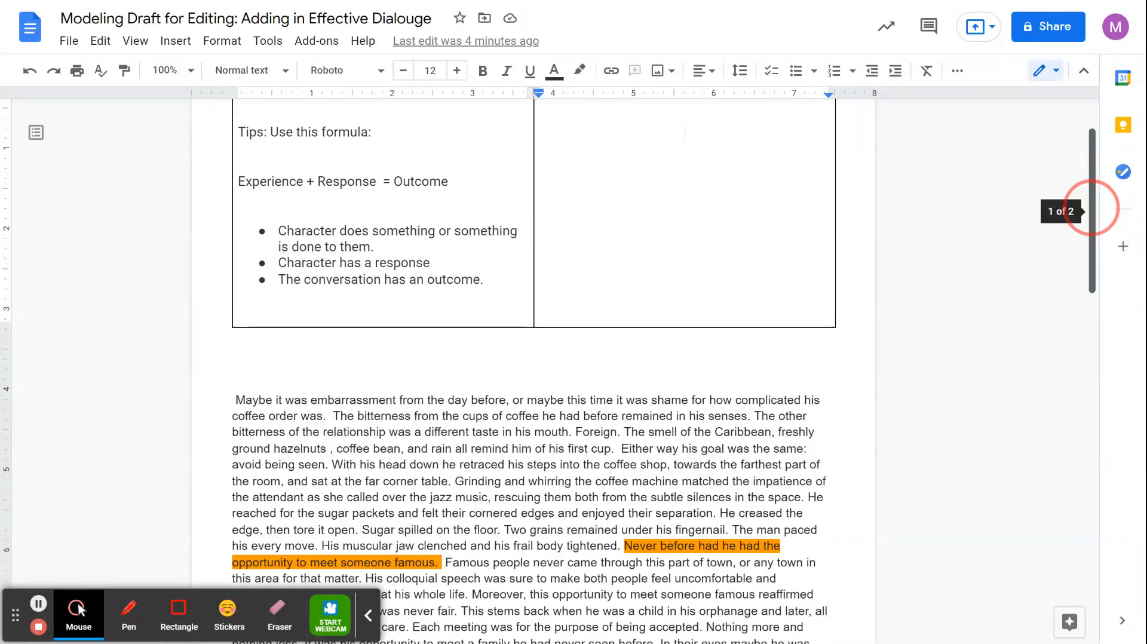
scroll(1091, 208, "down", 1)
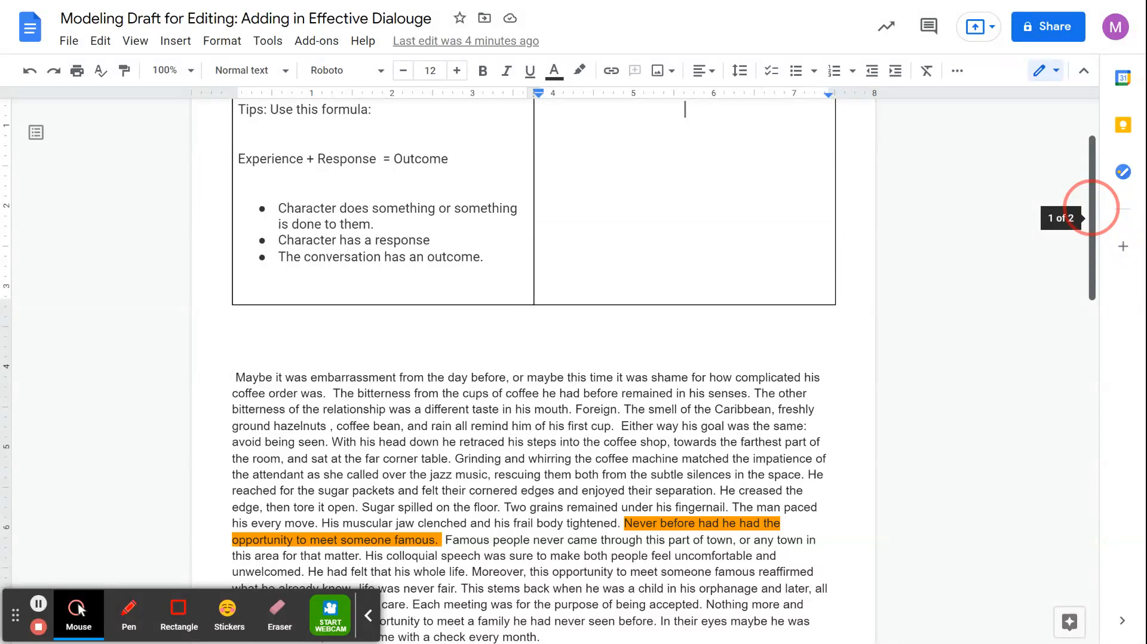
scroll(1097, 268, "down", 2)
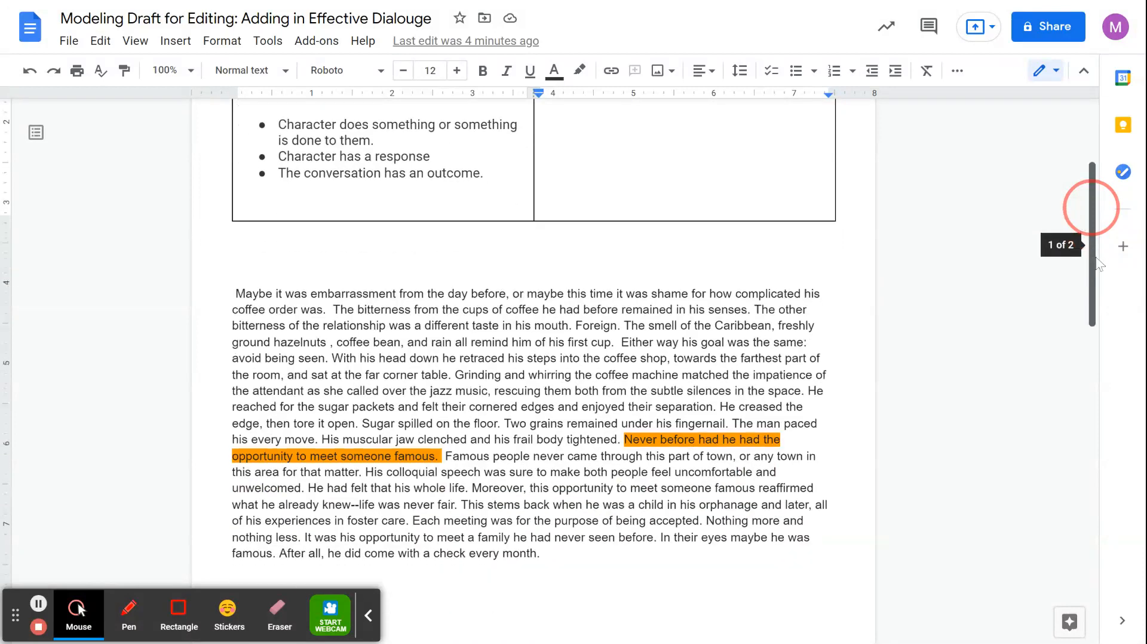
scroll(1097, 267, "down", 5)
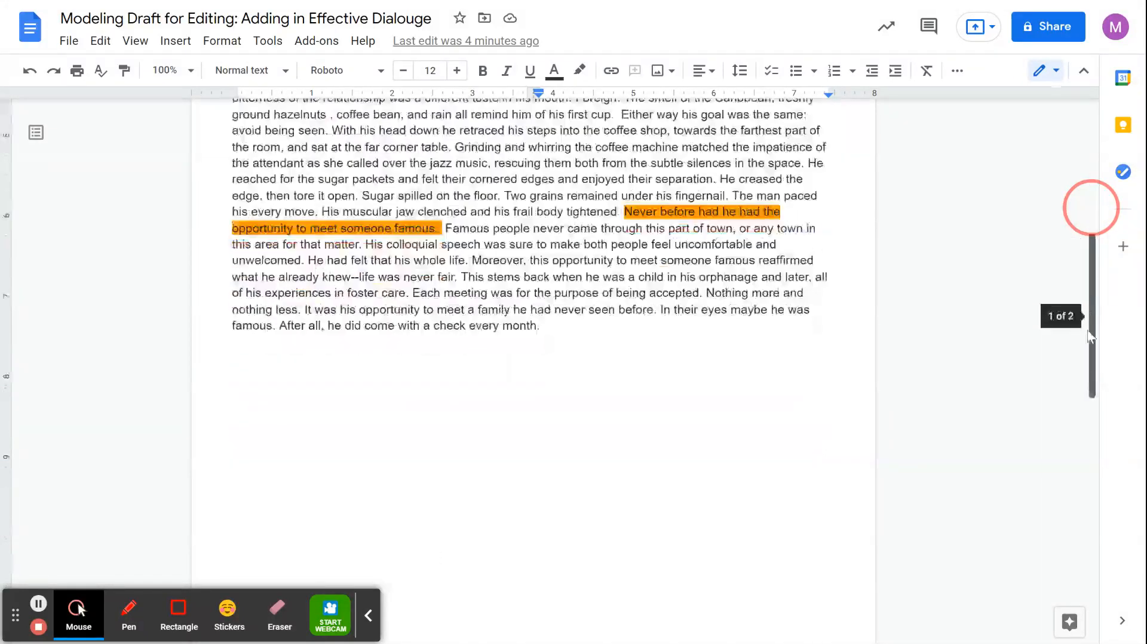
left_click(548, 275)
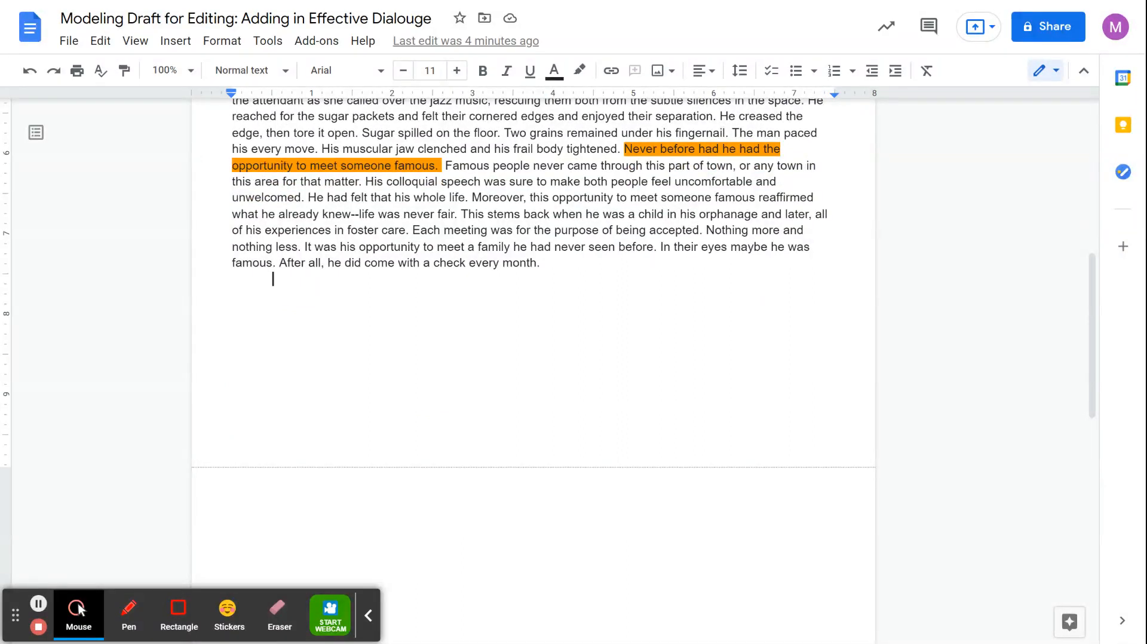
left_click_drag(410, 230, 553, 271)
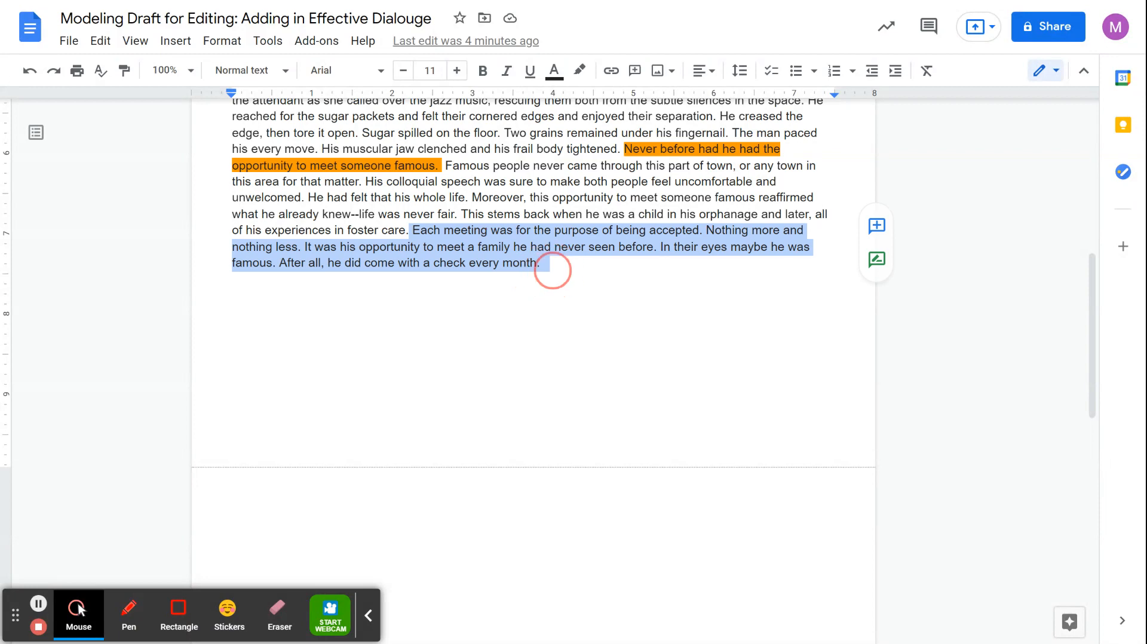
left_click(579, 71)
left_click(752, 149)
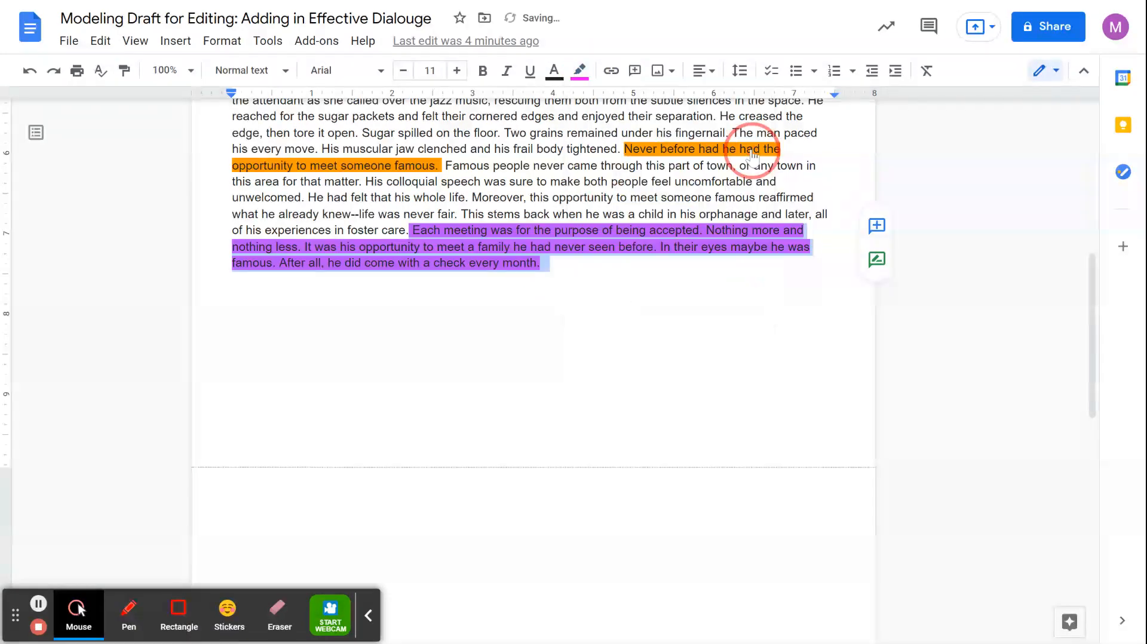
Remove the orange highlight from the sentence "Never before had he had the opportunity to meet someone famous."
left_click_drag(624, 149, 610, 166)
left_click(579, 70)
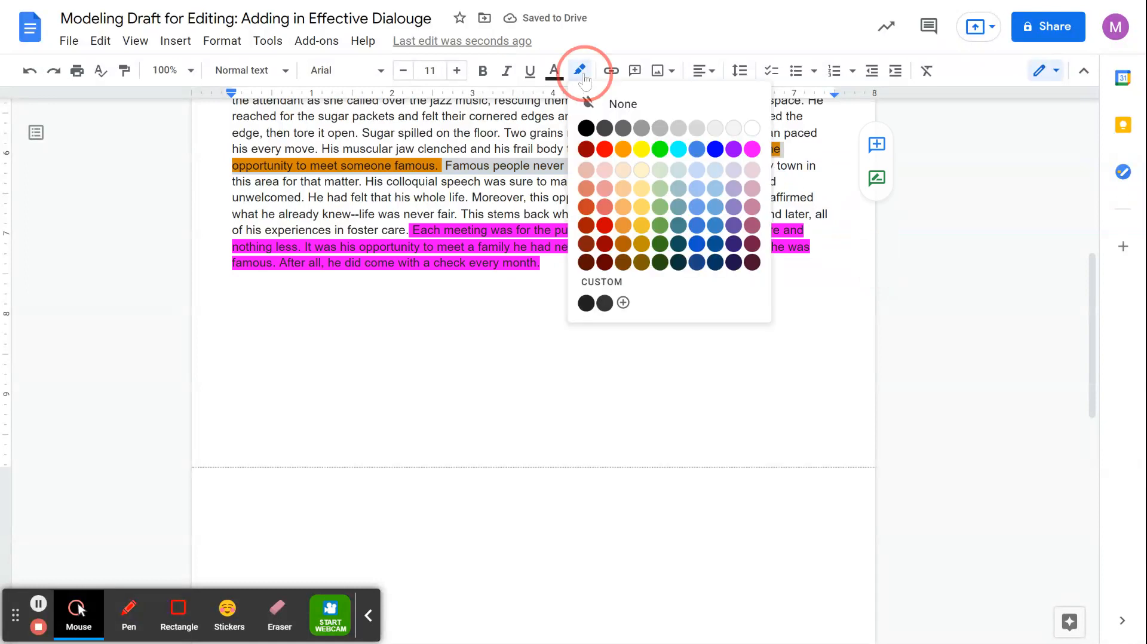
left_click(608, 103)
Start a new paragraph after the magenta passage with the text highlight set to None
left_click(579, 260)
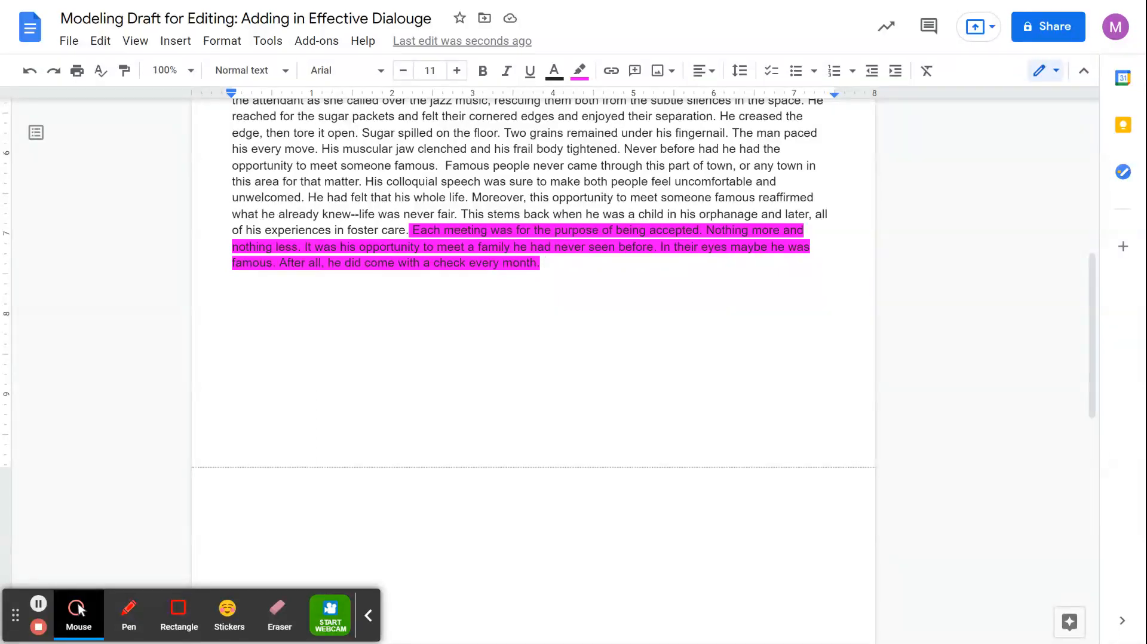
key("Return")
left_click(579, 71)
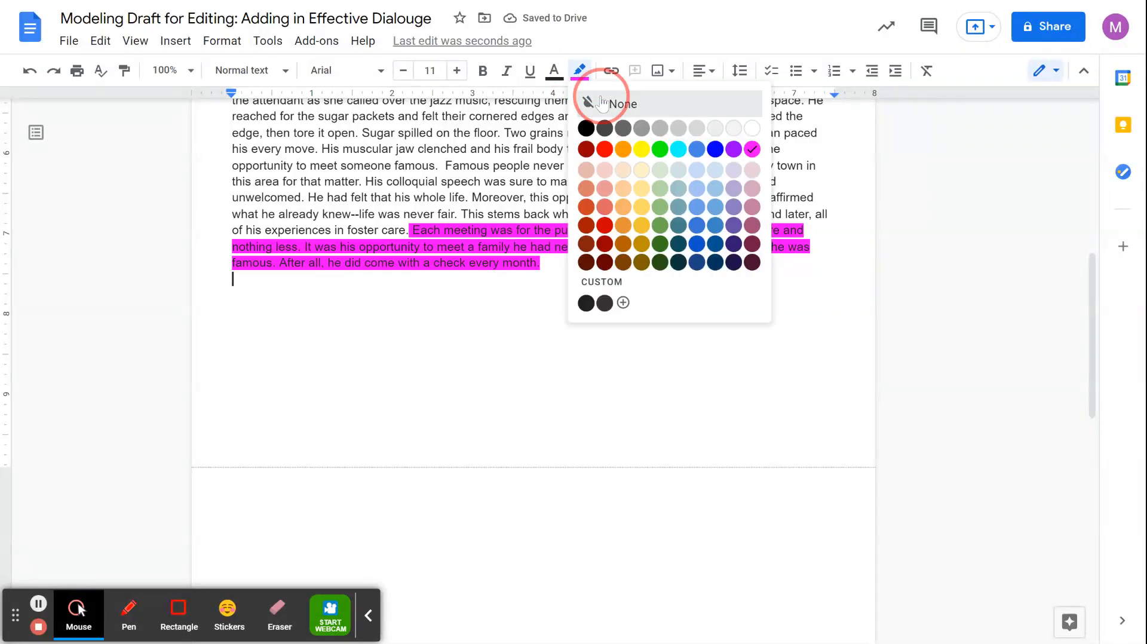
left_click(595, 102)
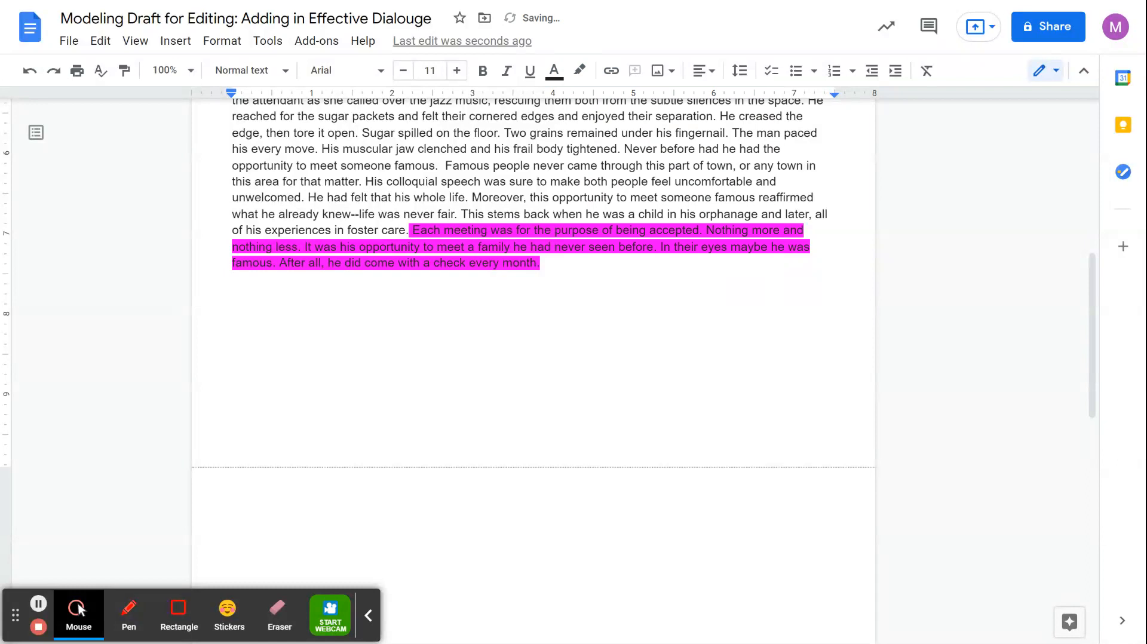
Write the lead-in sentence "He would walk in and it was always the same conversation." below the magenta passage
type("He would walk in ")
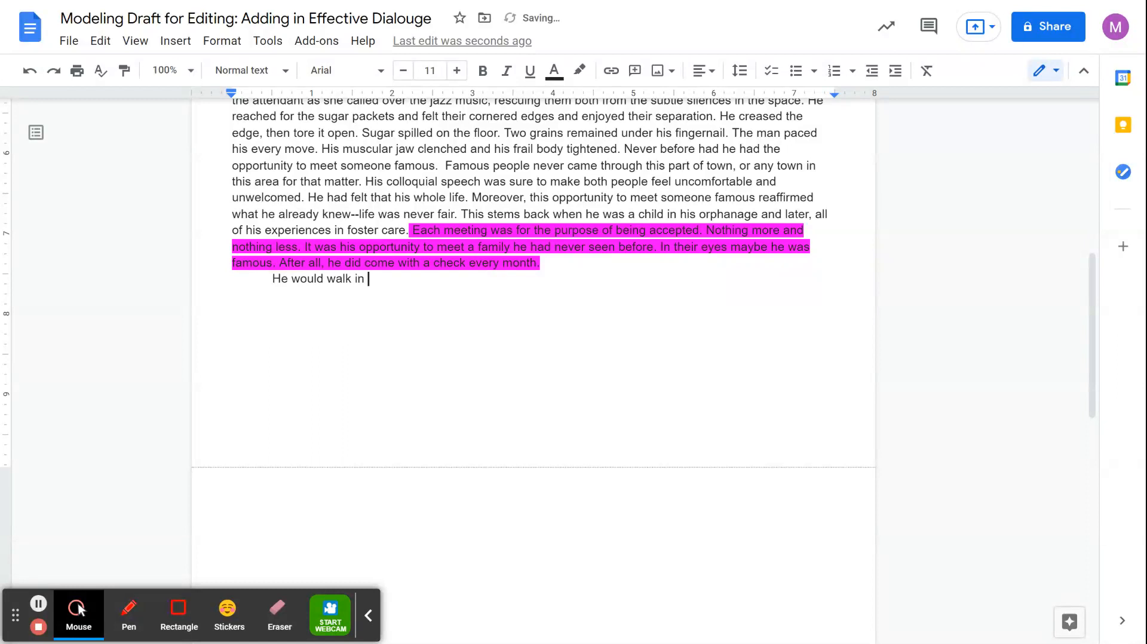
type("and it was always teh sam")
key("BackSpace")
key("BackSpace")
key("BackSpace")
key("BackSpace")
key("BackSpace")
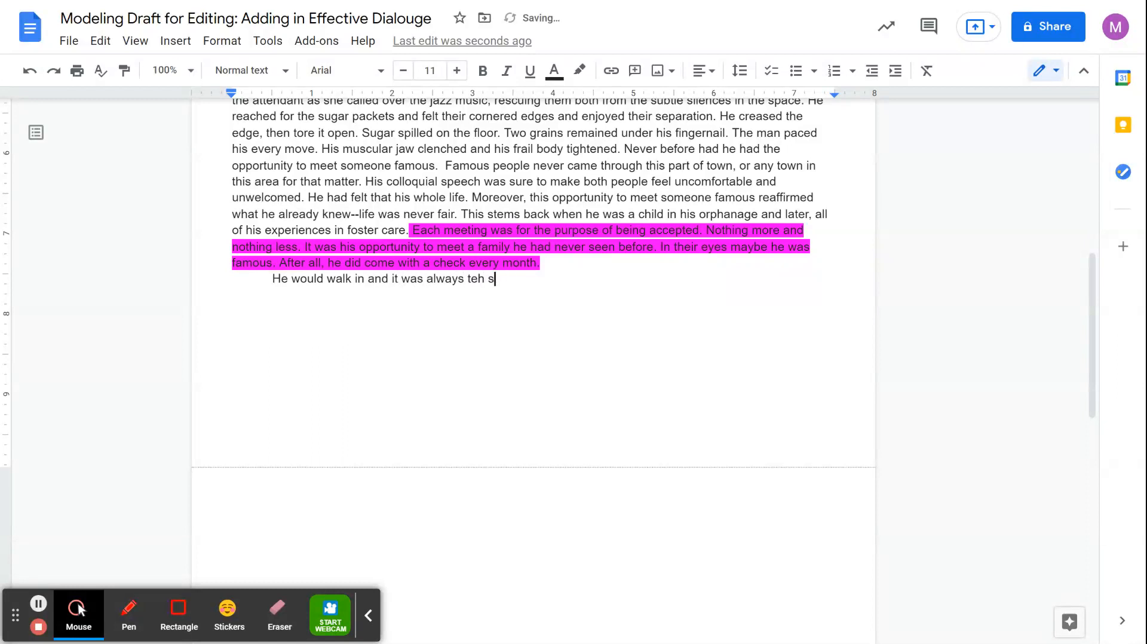
type("h")
key("BackSpace")
key("BackSpace")
type("he same conversations")
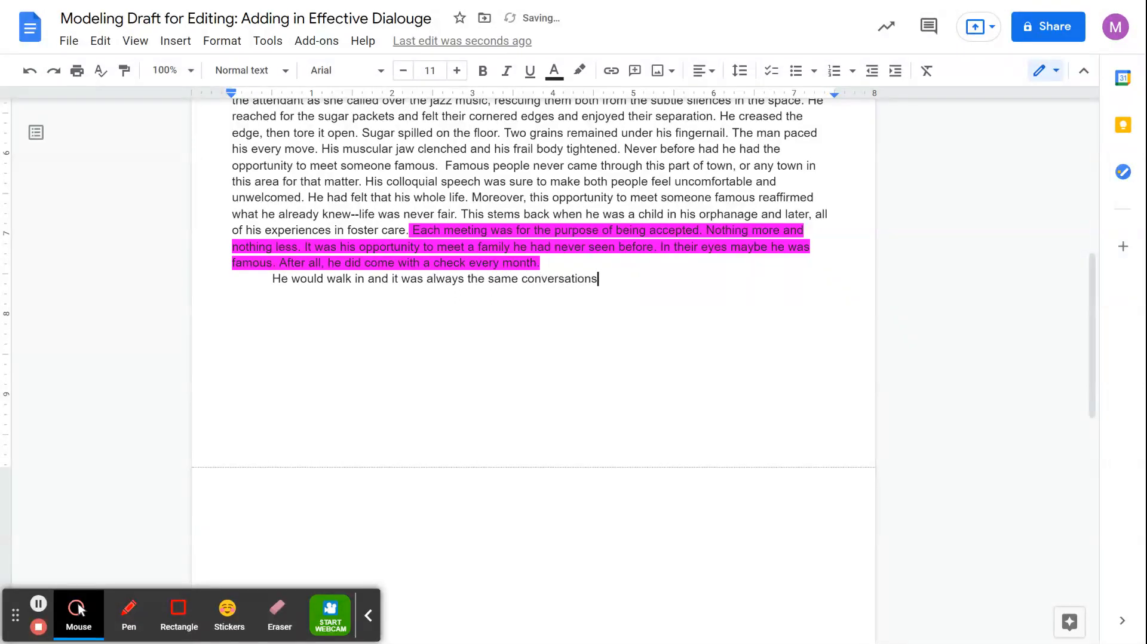
key("BackSpace")
type(".")
Add the indented dialogue line “Welcome, we are glad that you are here.” on a new line below the lead-in sentence
key("Return")
key("BackSpace")
key("Return")
key("Tab")
type("\"Where")
key("BackSpace")
key("BackSpace")
key("BackSpace")
key("BackSpace")
key("BackSpace")
type("Welcome")
key("BackSpace")
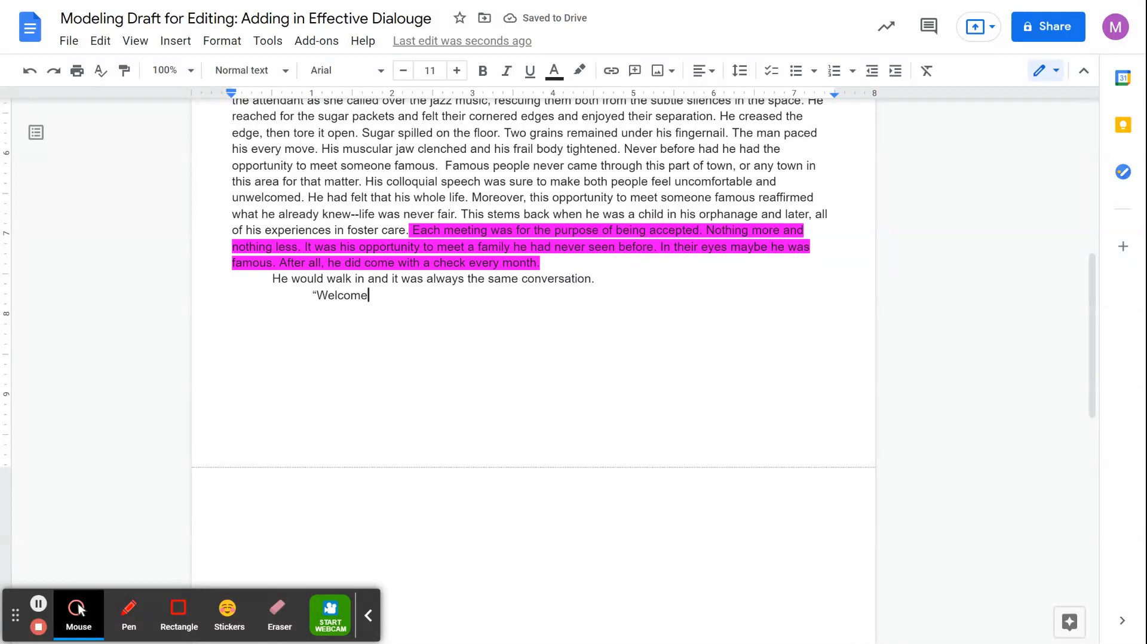
type(", we are glad that ")
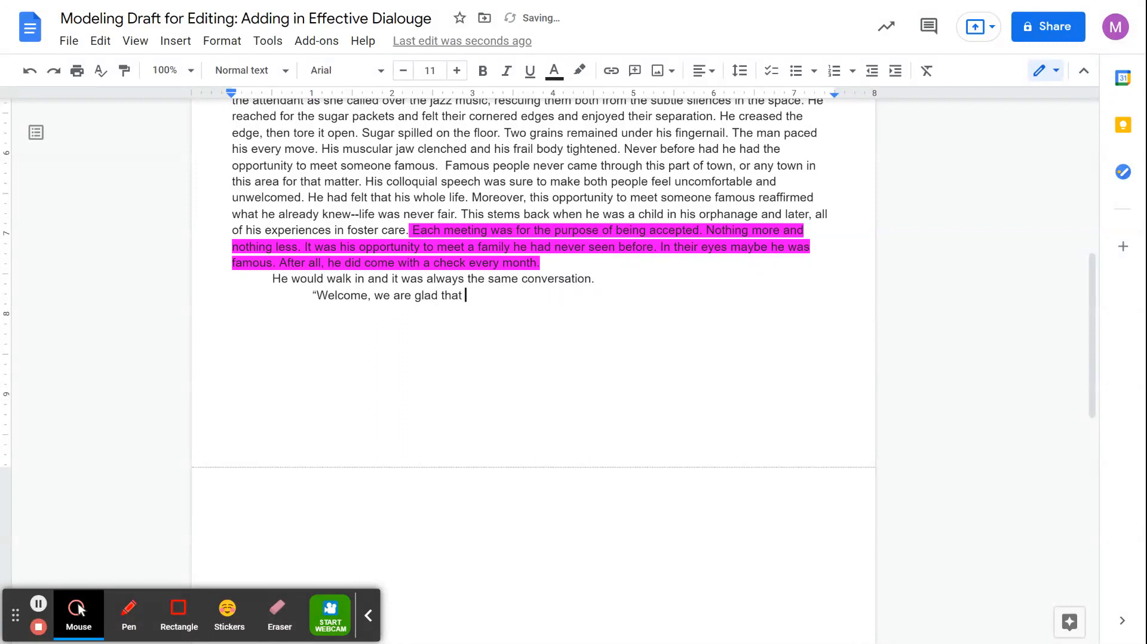
type("you are her")
type("e.")
type("\"")
On a new indented line, write the character's response: He would respond while looking at the ground, “Thanks.”
key("Return")
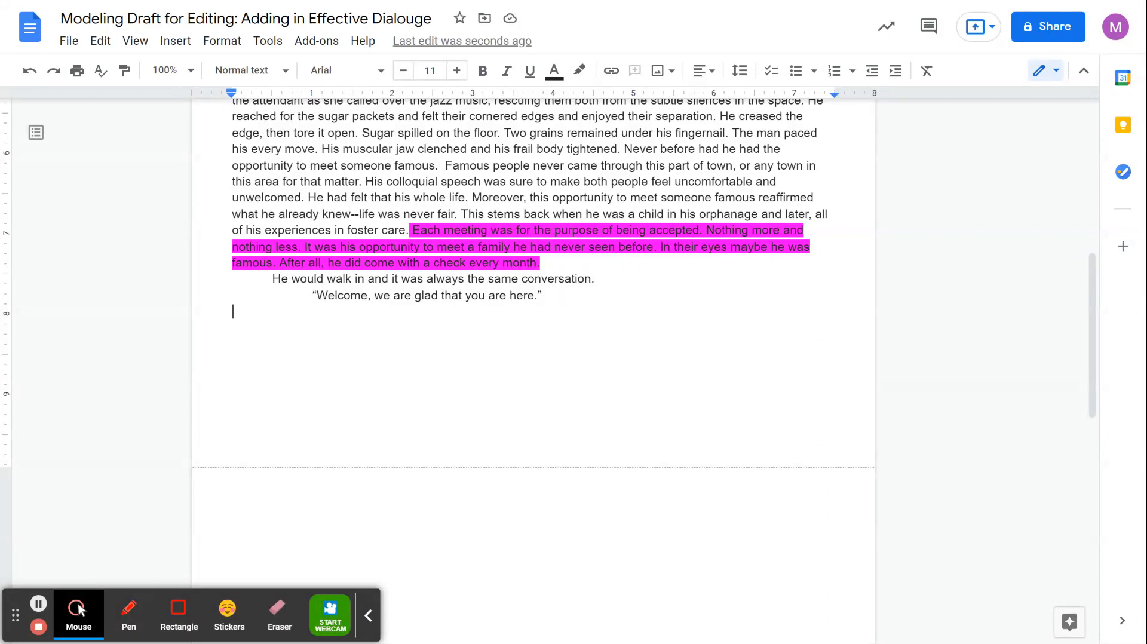
key("Tab")
key("Tab")
type("\"")
key("BackSpace")
type("He would ")
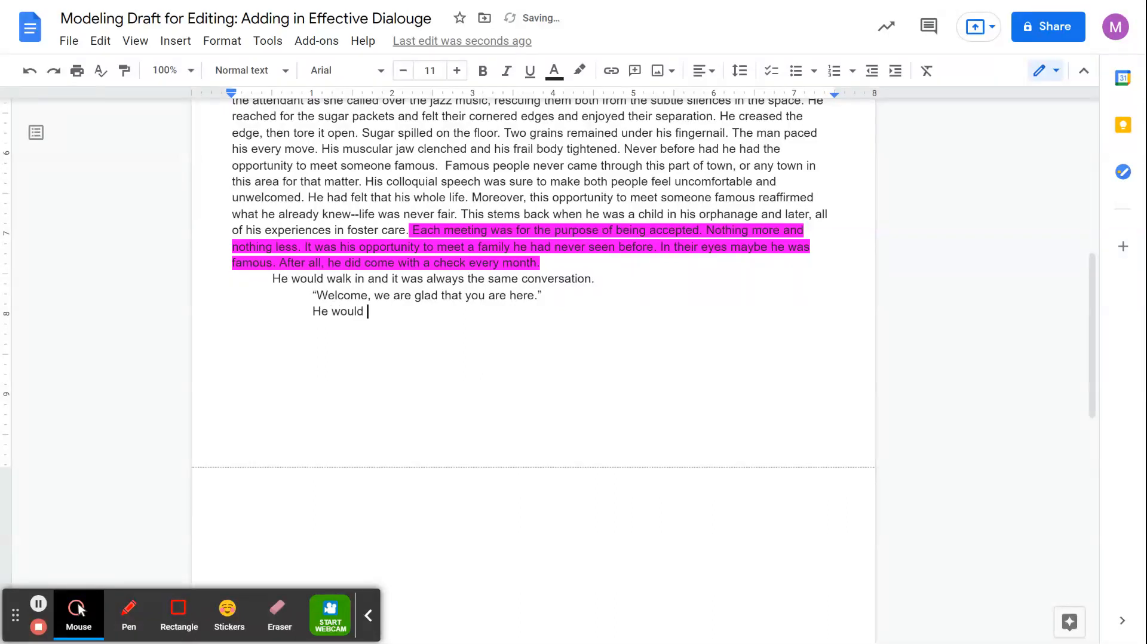
type("respond  while lookin")
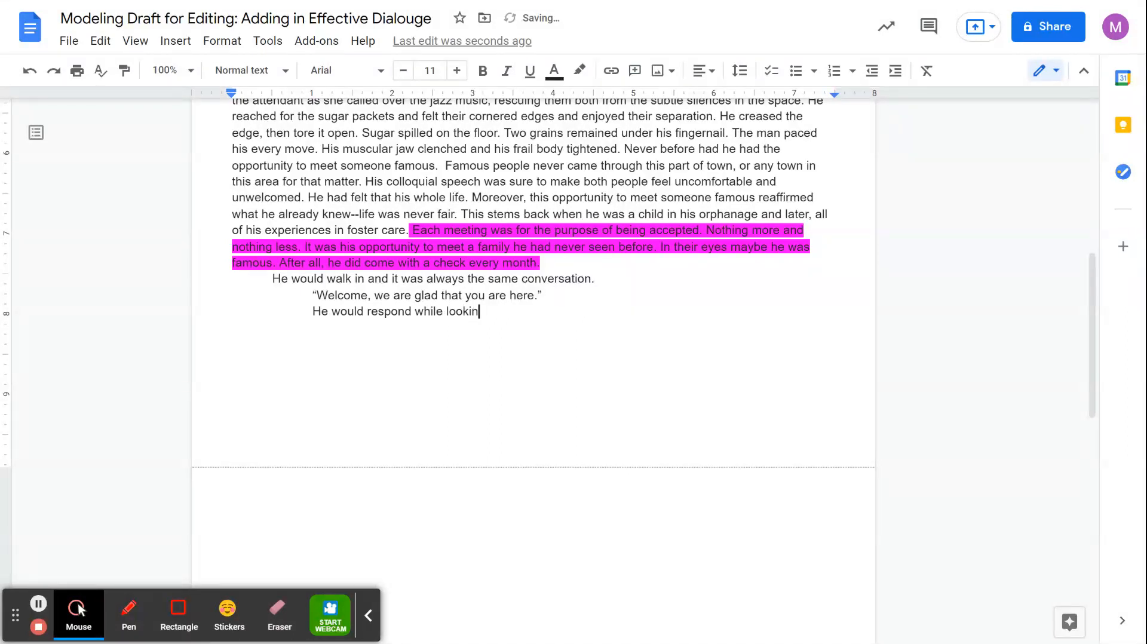
type("g at the ground, \"Th")
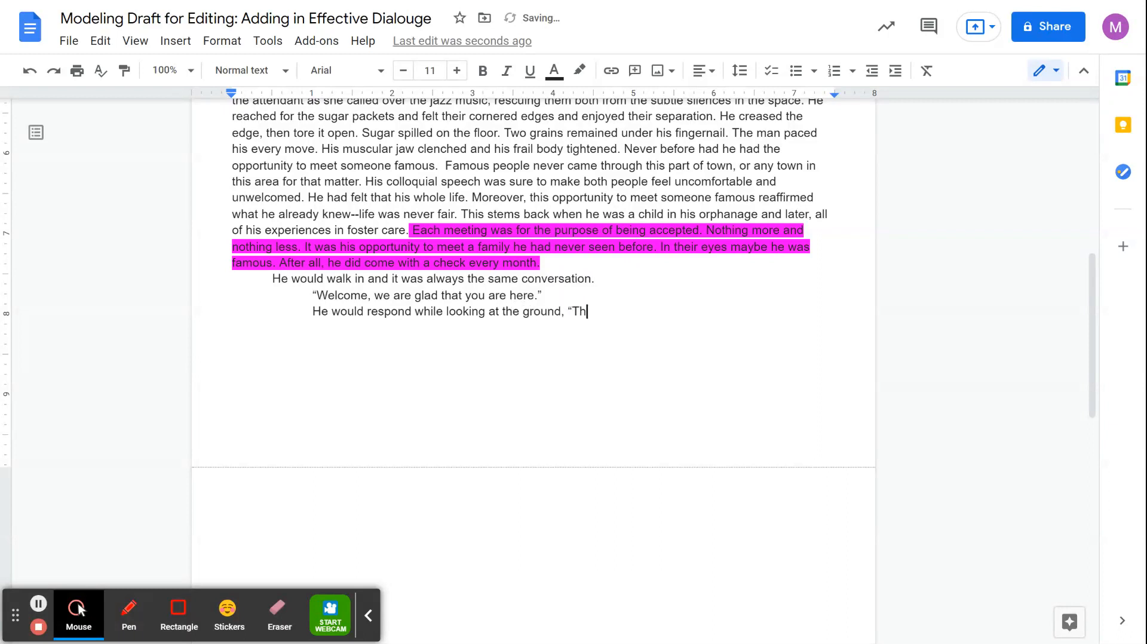
type("en")
key("BackSpace")
key("BackSpace")
key("BackSpace")
key("BackSpace")
type("Thanks.\" Then his ye")
Continue the response with "Then his eyes would wander around the room. They would mostly catch on the family pictures on the wall."
key("BackSpace")
key("BackSpace")
type("eyes would ")
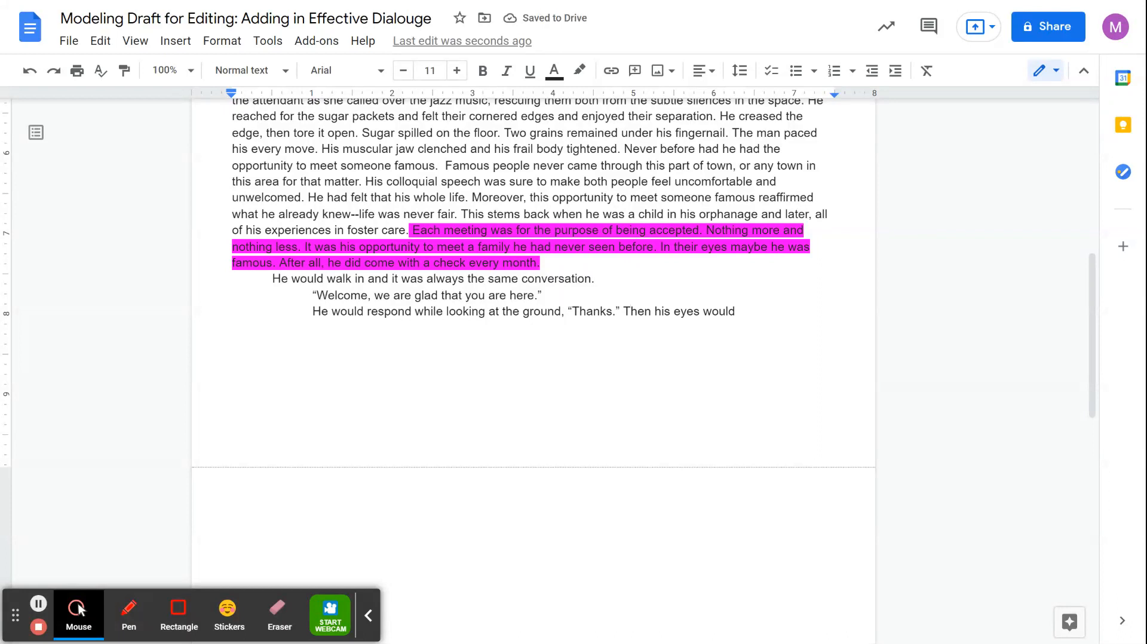
type("wander aroun d th")
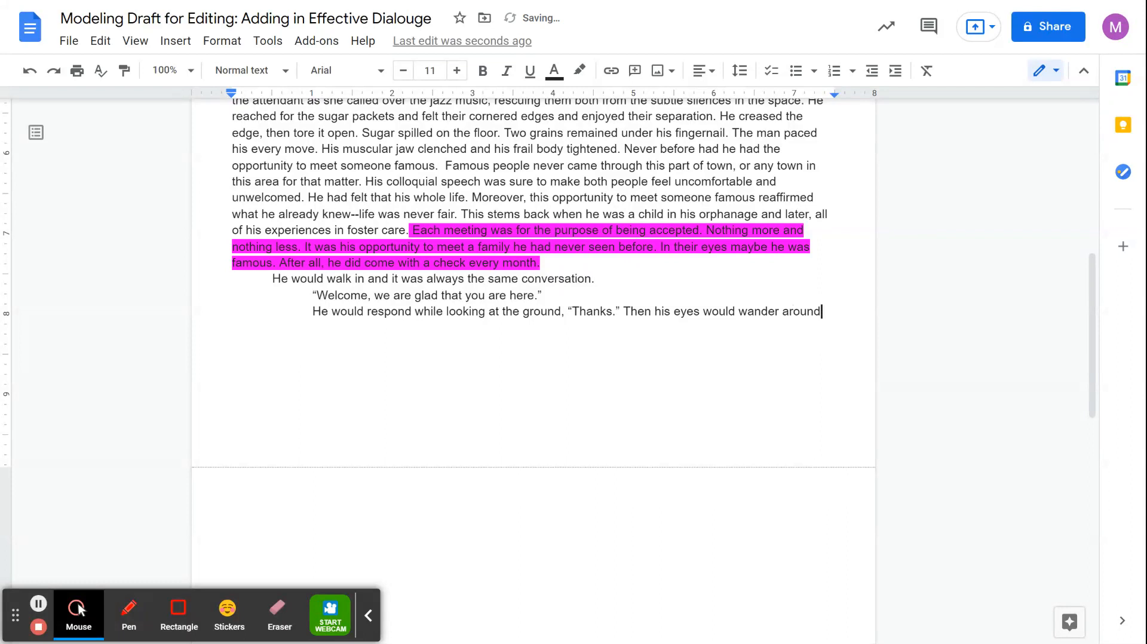
type("e room. They would mostly ")
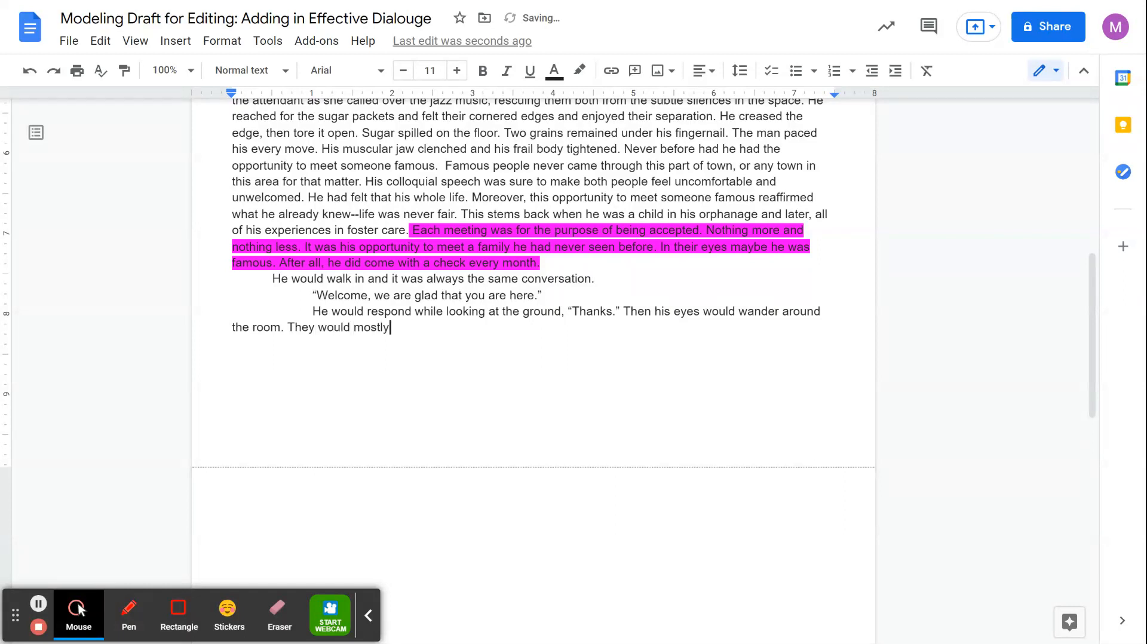
type("c")
key("BackSpace")
type("catch the family")
left_click(427, 328)
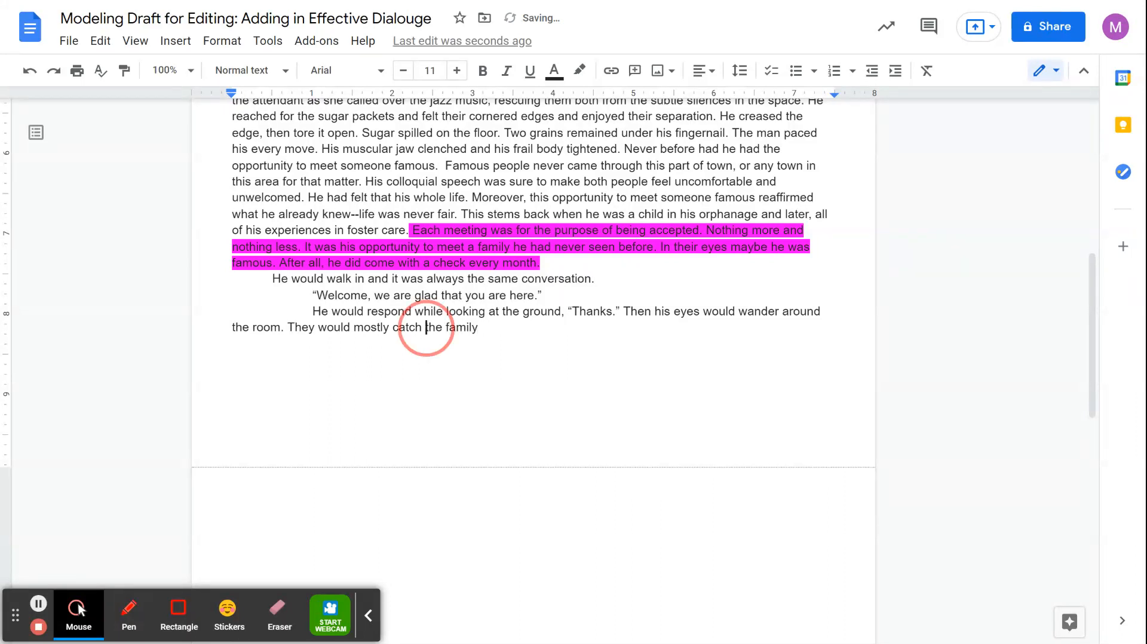
type("on")
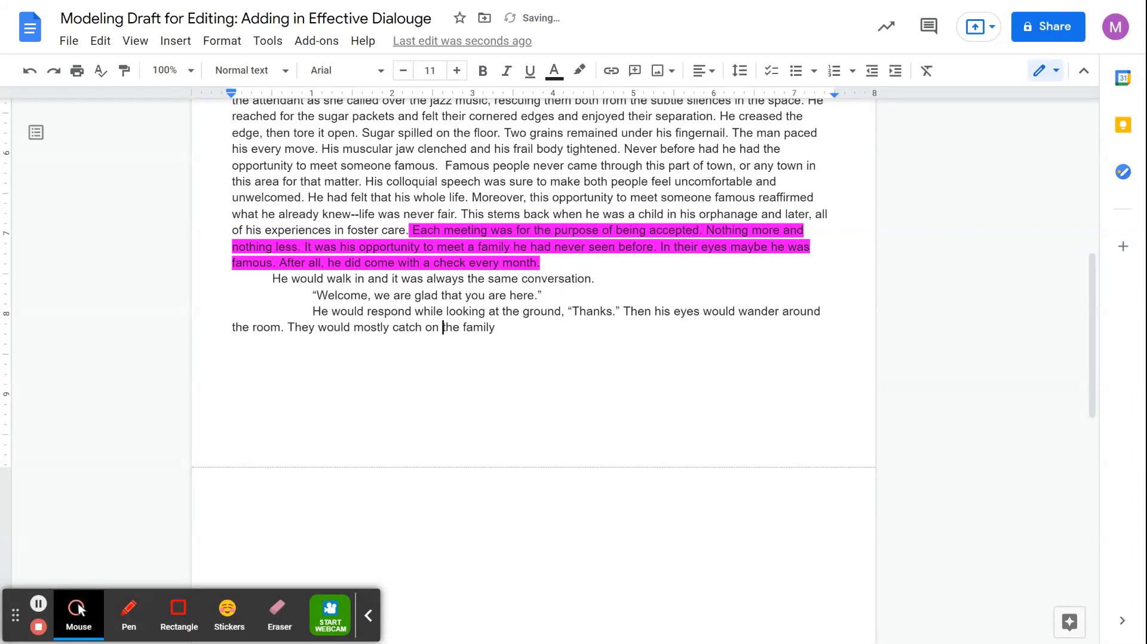
left_click(509, 327)
type("pictures on the wall.")
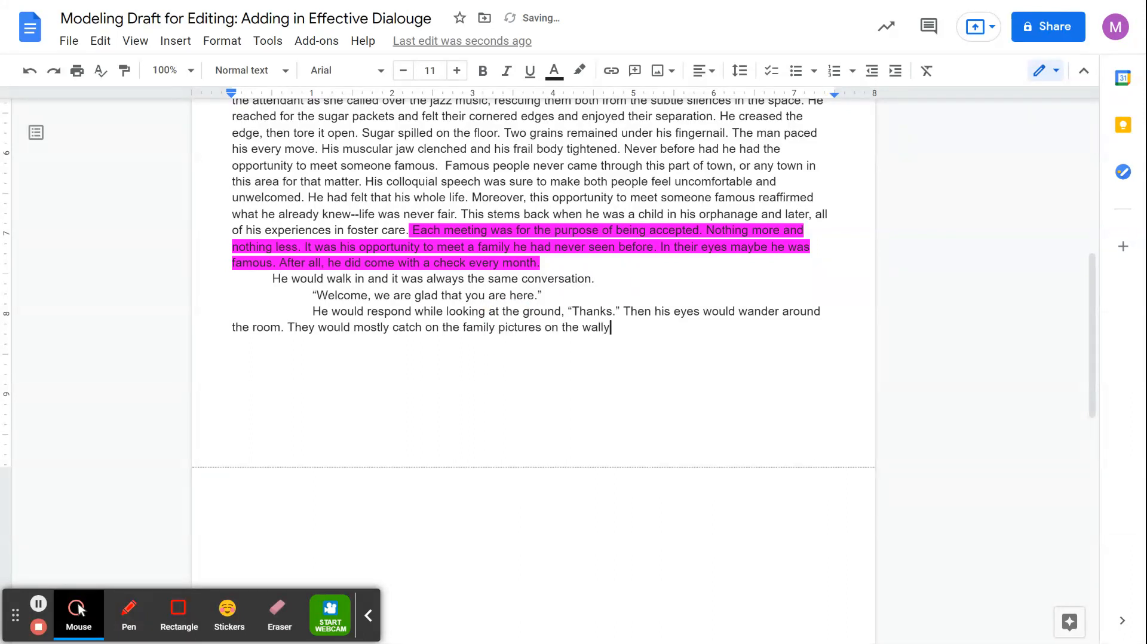
Add the sentence "It was his way of seeing how he would fit in." and accept the suggested correction "catch the"
type(" It was his way of")
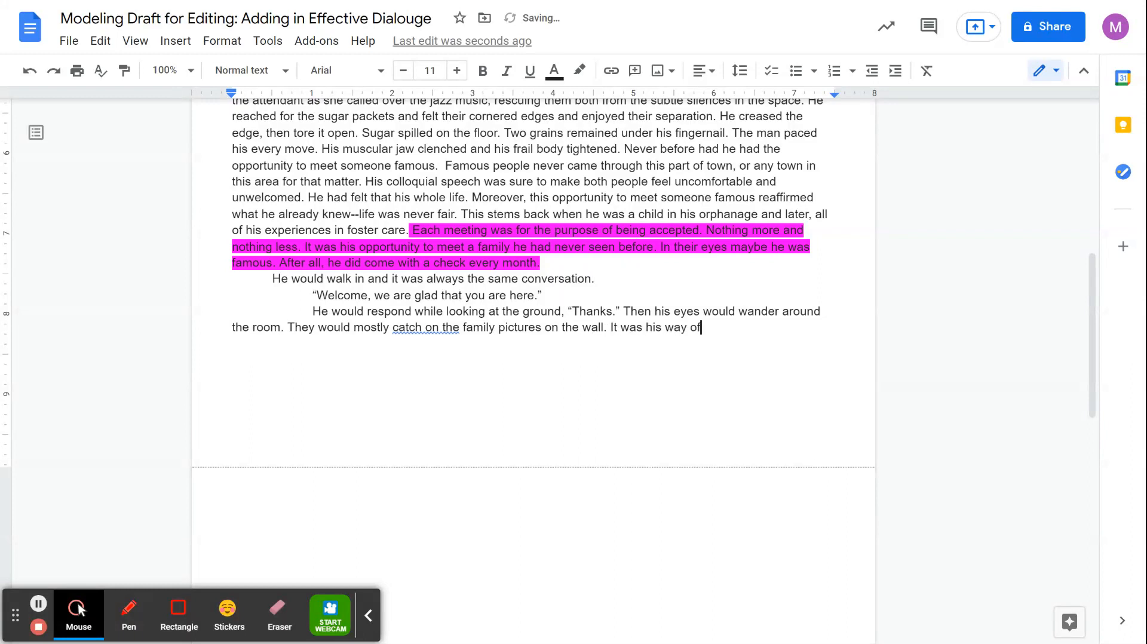
type(" seeing how he would fit in .")
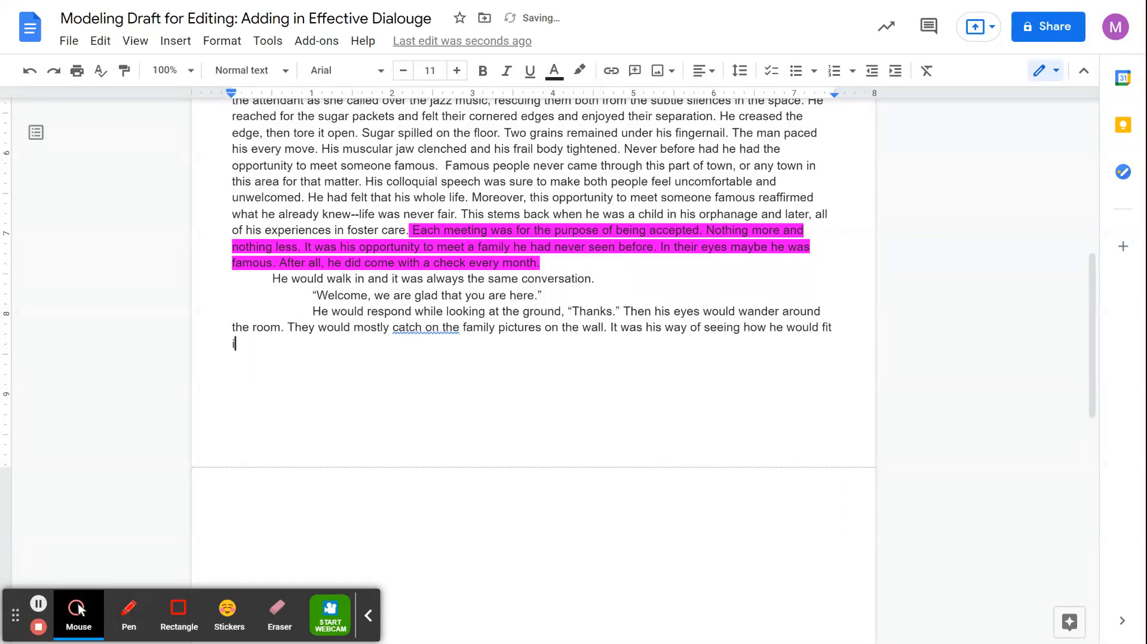
key("BackSpace")
key("BackSpace")
type(".")
left_click(439, 328)
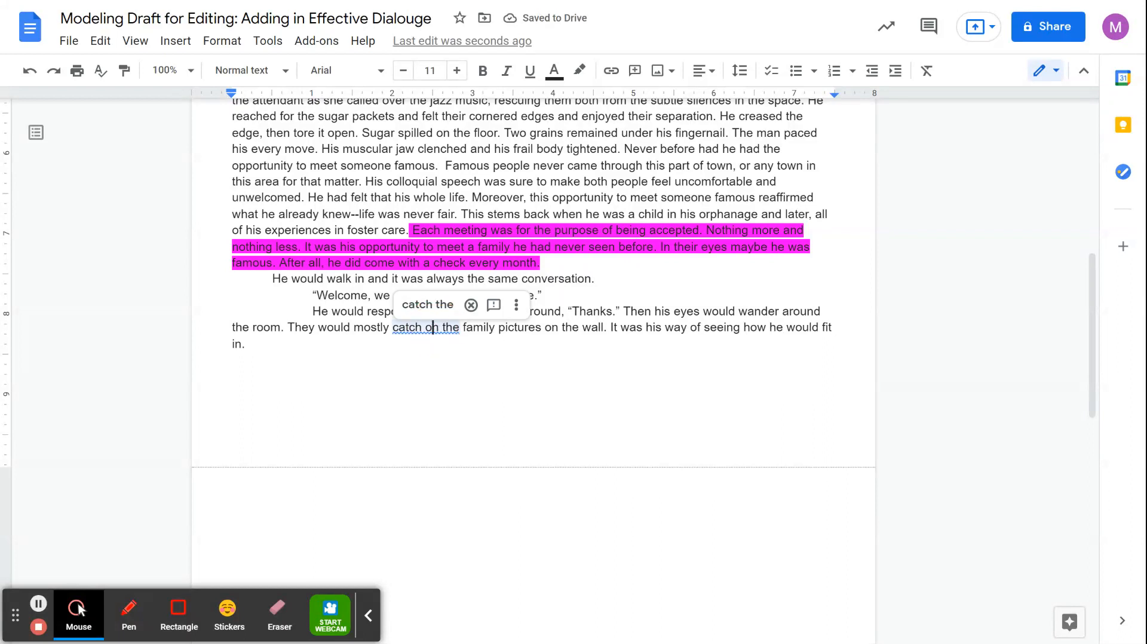
left_click(430, 302)
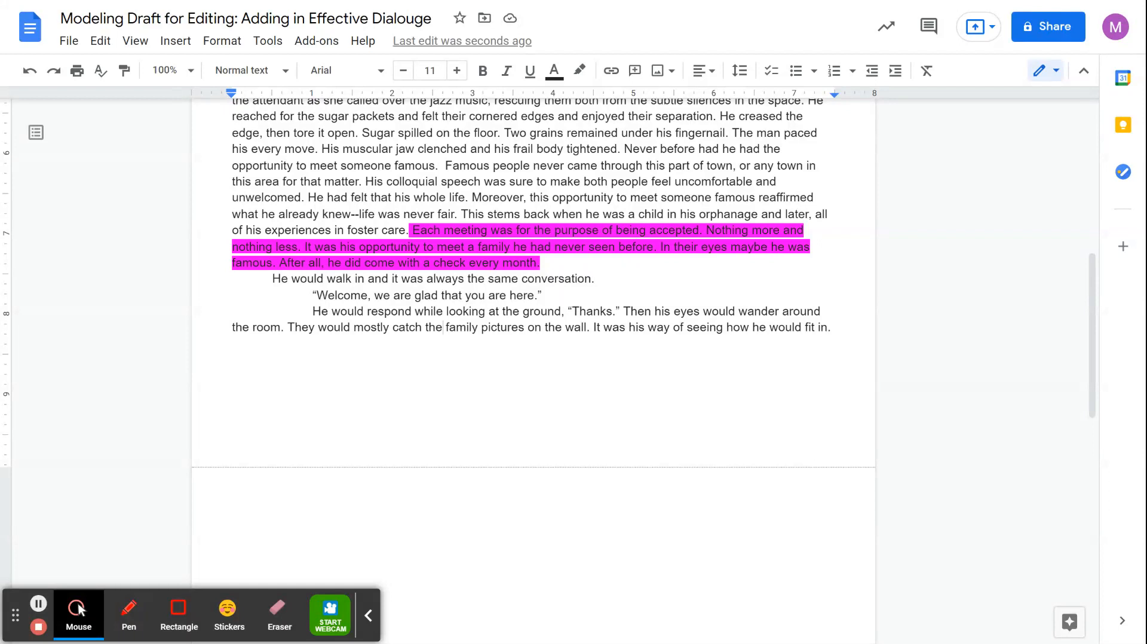
After the sentence ending "how he would fit in.", continue with "Larger families always have him the opportunity to"
left_click(840, 327)
key("Return")
type("Larger familyi")
key("BackSpace")
key("BackSpace")
type("ies ")
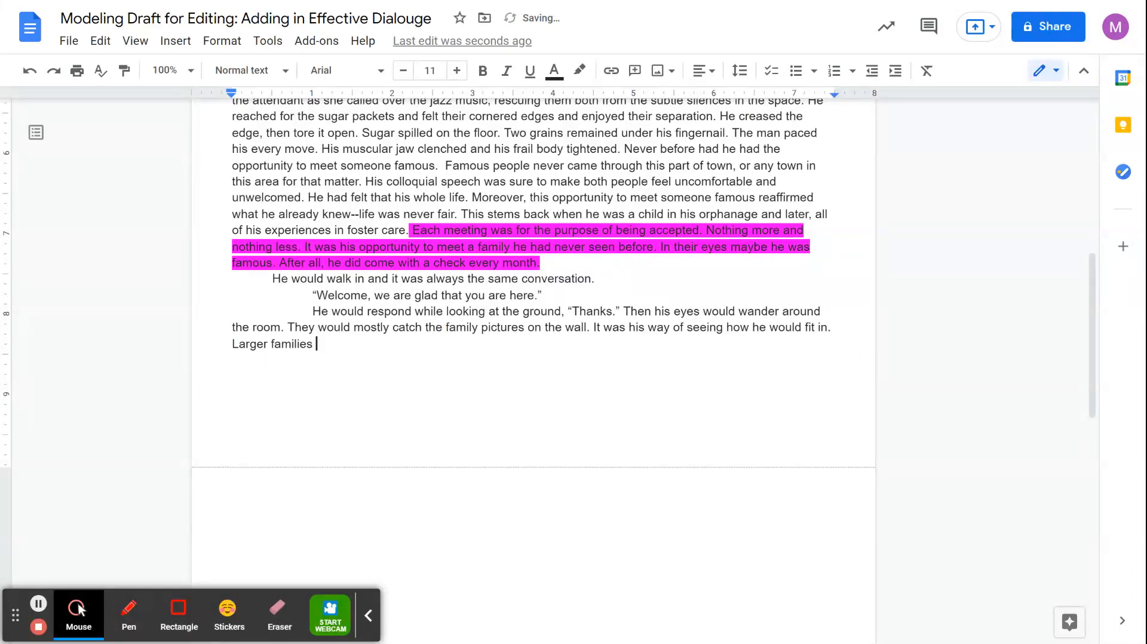
type("always have thim the sp")
key("BackSpace")
key("BackSpace")
key("BackSpace")
key("BackSpace")
key("BackSpace")
key("BackSpace")
key("BackSpace")
key("BackSpace")
key("BackSpace")
key("BackSpace")
key("BackSpace")
key("BackSpace")
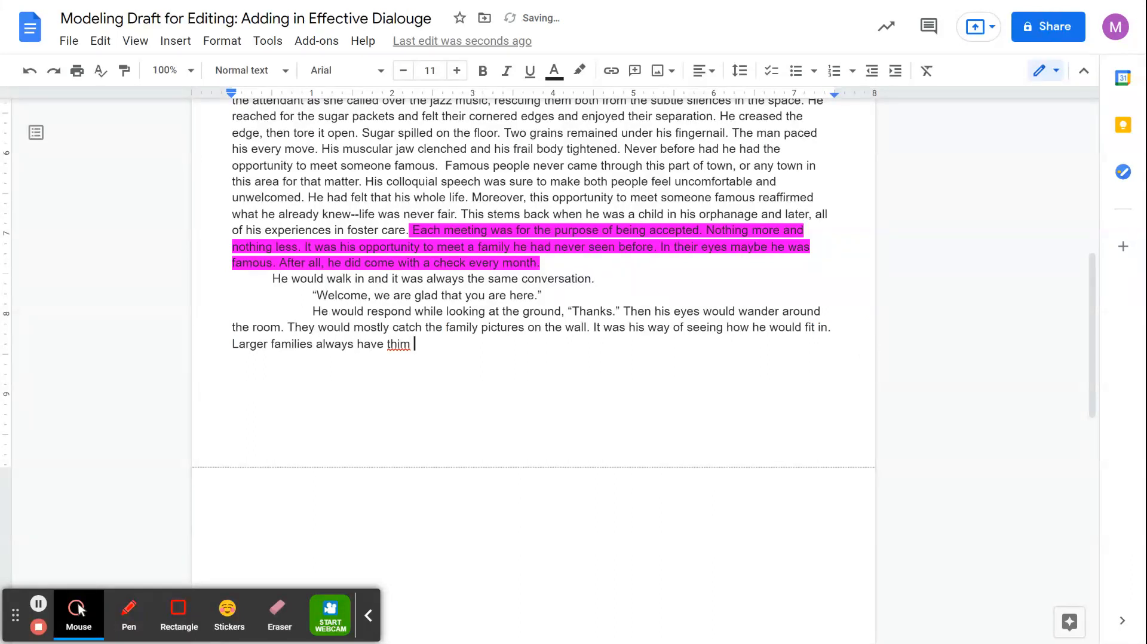
type("h")
key("BackSpace")
type("him the opporu")
key("BackSpace")
type("tunity to ")
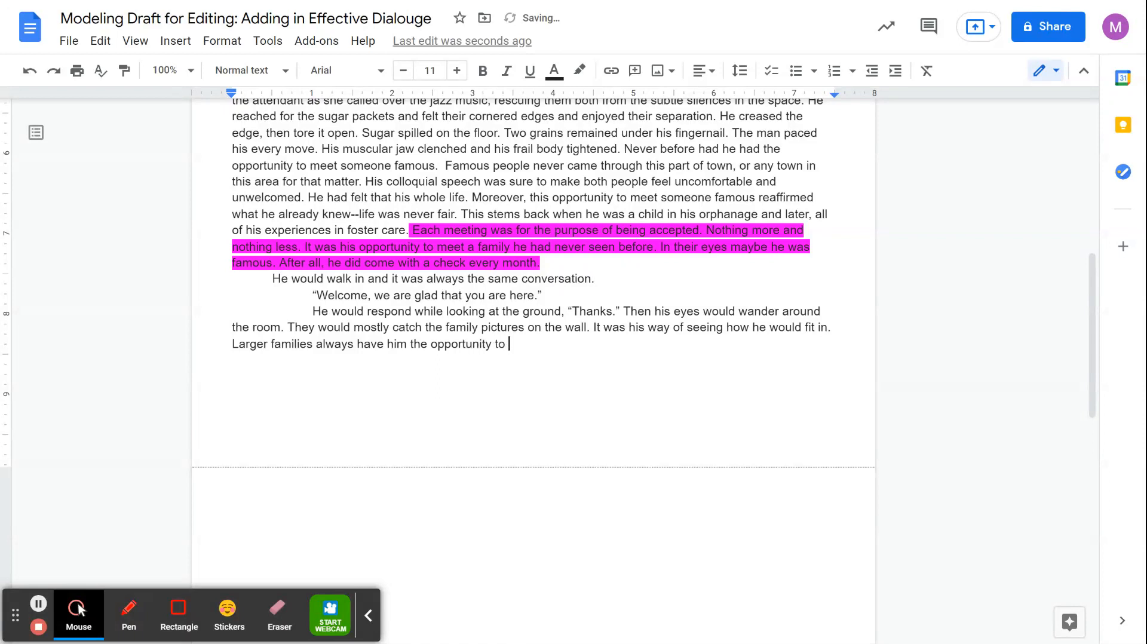
Complete the sentence with "be a little lost, the smaller ones meant he had to be on his best behavior."
type("be alittle")
key("BackSpace")
key("BackSpace")
key("BackSpace")
key("BackSpace")
key("BackSpace")
key("BackSpace")
key("BackSpace")
type("little lost, the smaler")
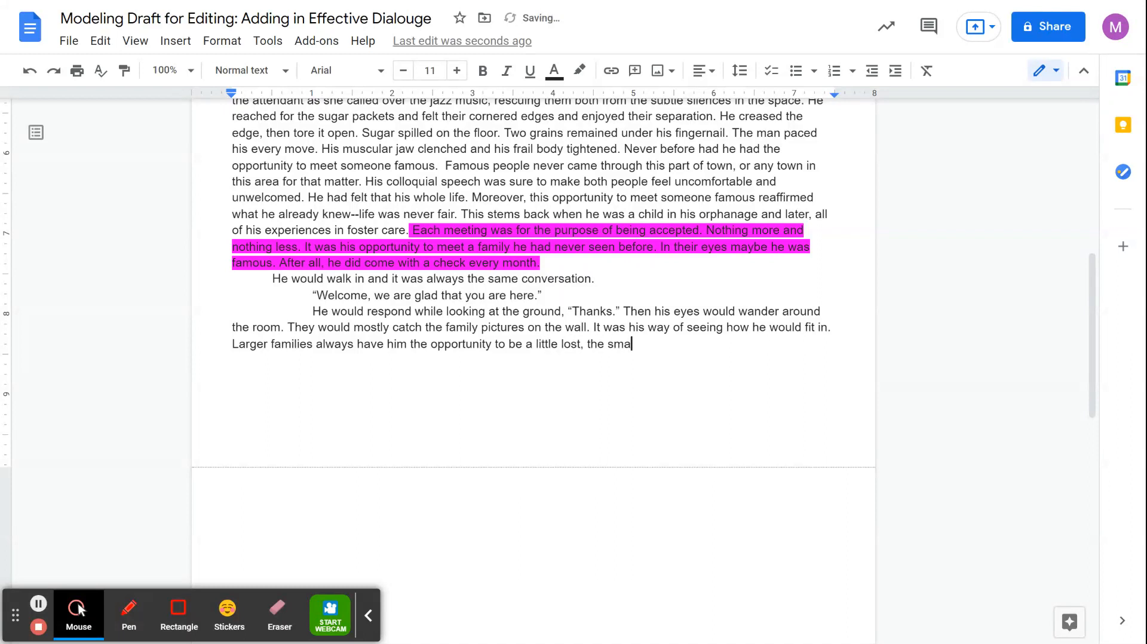
key("BackSpace")
key("BackSpace")
key("BackSpace")
type("ller ones ment")
key("BackSpace")
key("BackSpace")
type("ant he had to be on")
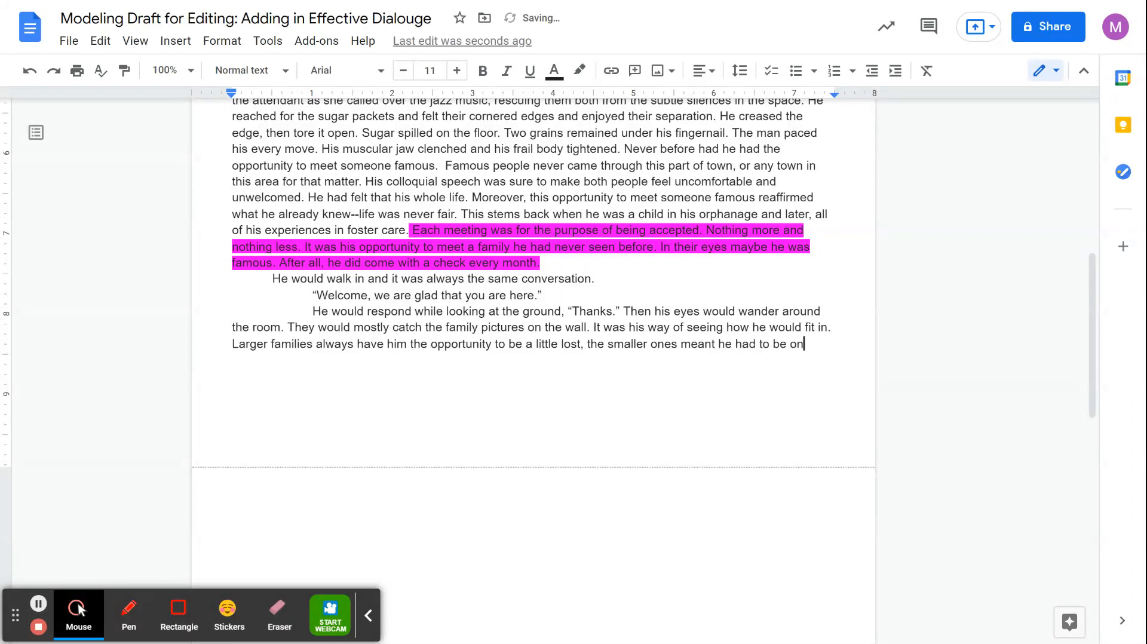
type(" his best behavior. ")
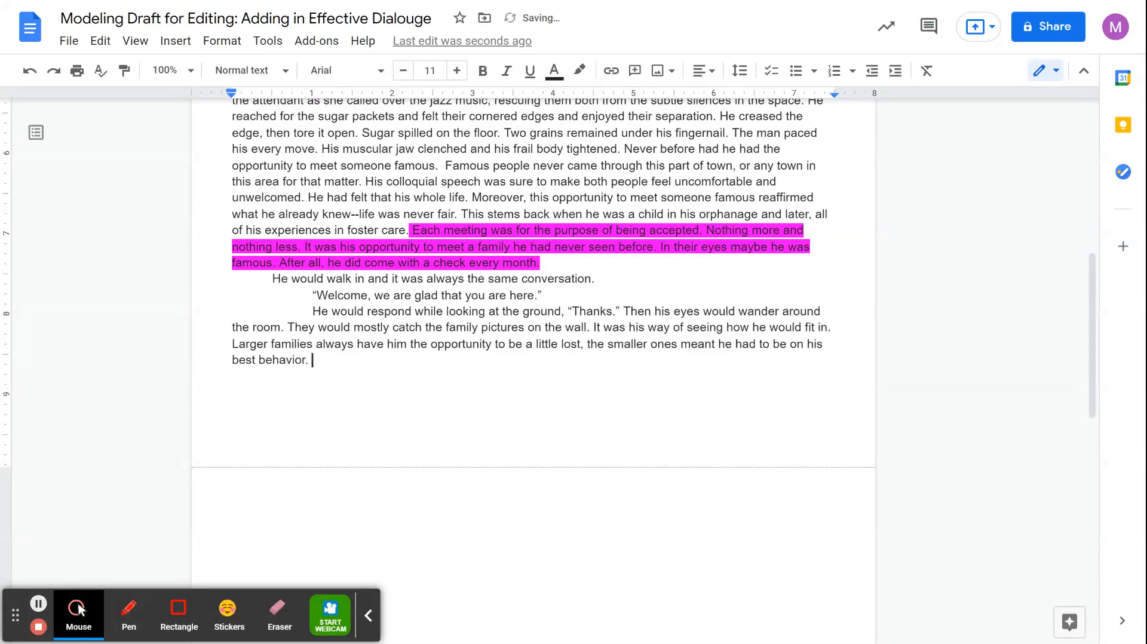
Add the sentence "Only child homes were always difficult." and start a new line below it with a double indent
type("Only")
key("BackSpace")
key("BackSpace")
key("BackSpace")
key("BackSpace")
key("BackSpace")
type("o")
key("BackSpace")
type("Only child homes were alwa")
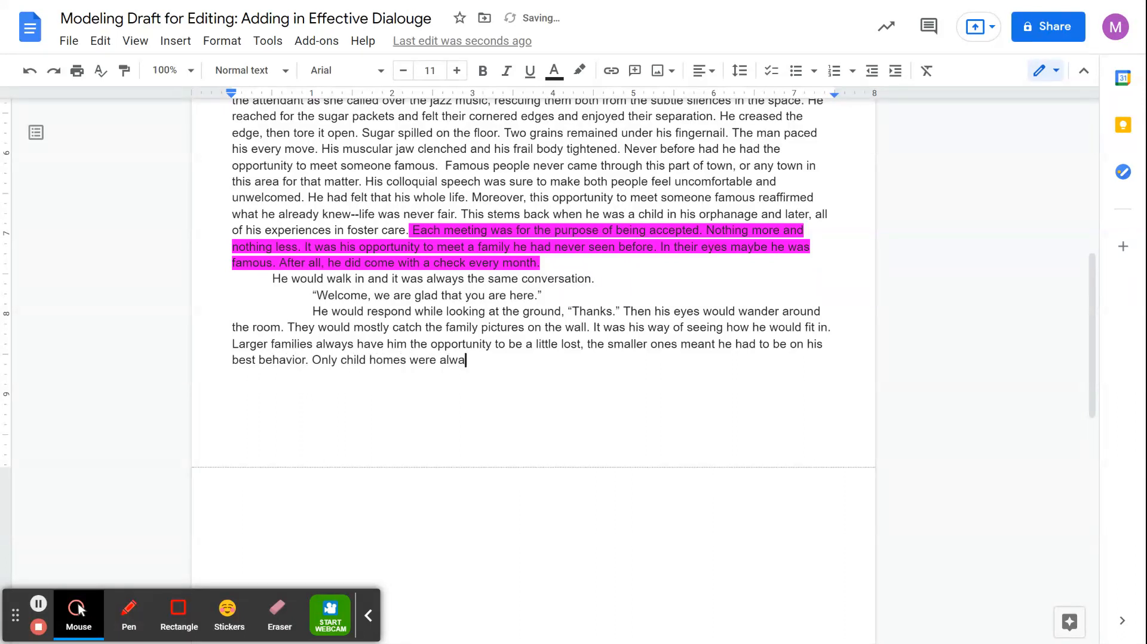
type("ys difficult.")
key("Return")
key("Tab")
key("Tab")
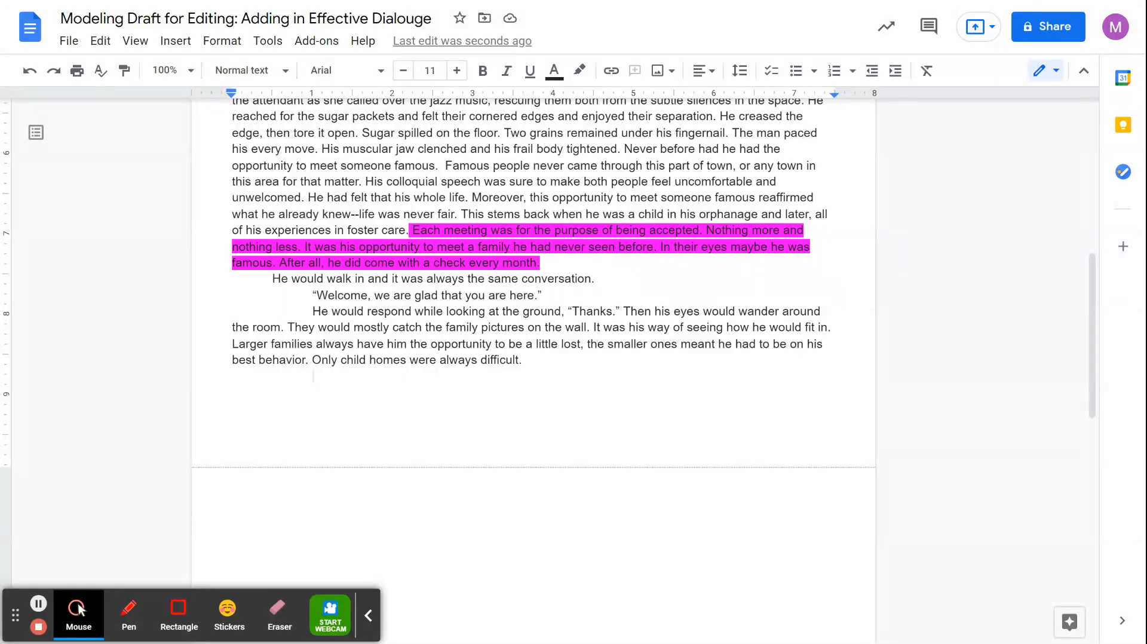
type("\"Sir.\"")
key("BackSpace")
key("BackSpace")
key("BackSpace")
key("BackSpace")
key("BackSpace")
key("BackSpace")
key("BackSpace")
Write the dialogue “Tell us about yourself.” on the indented line below the paragraph
type("\"")
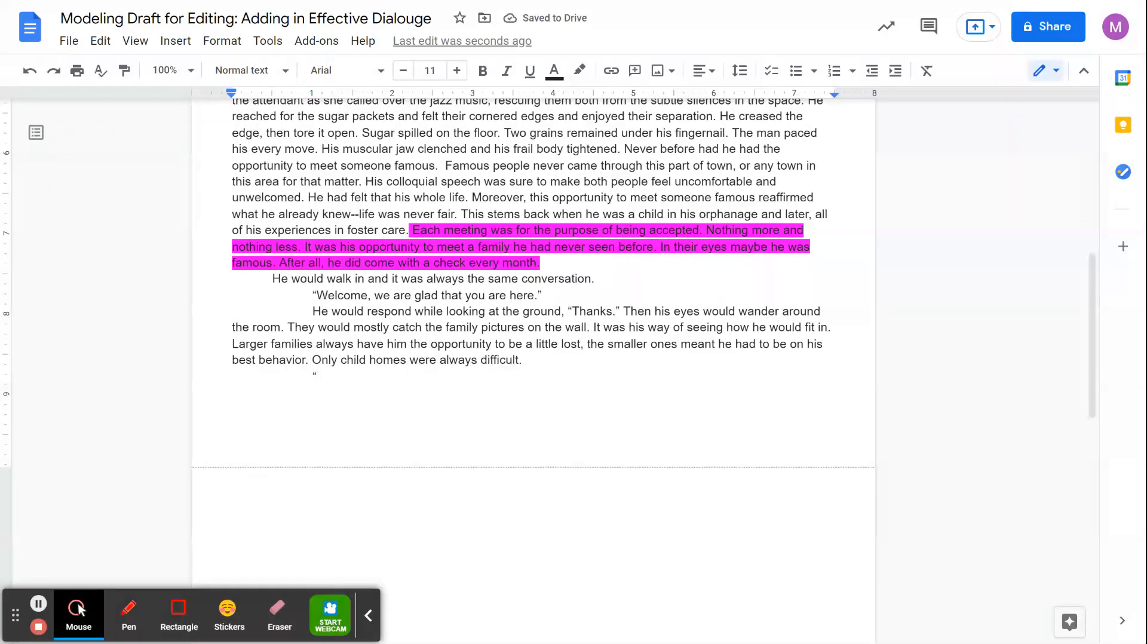
type("What")
key("BackSpace")
key("BackSpace")
key("BackSpace")
key("BackSpace")
key("BackSpace")
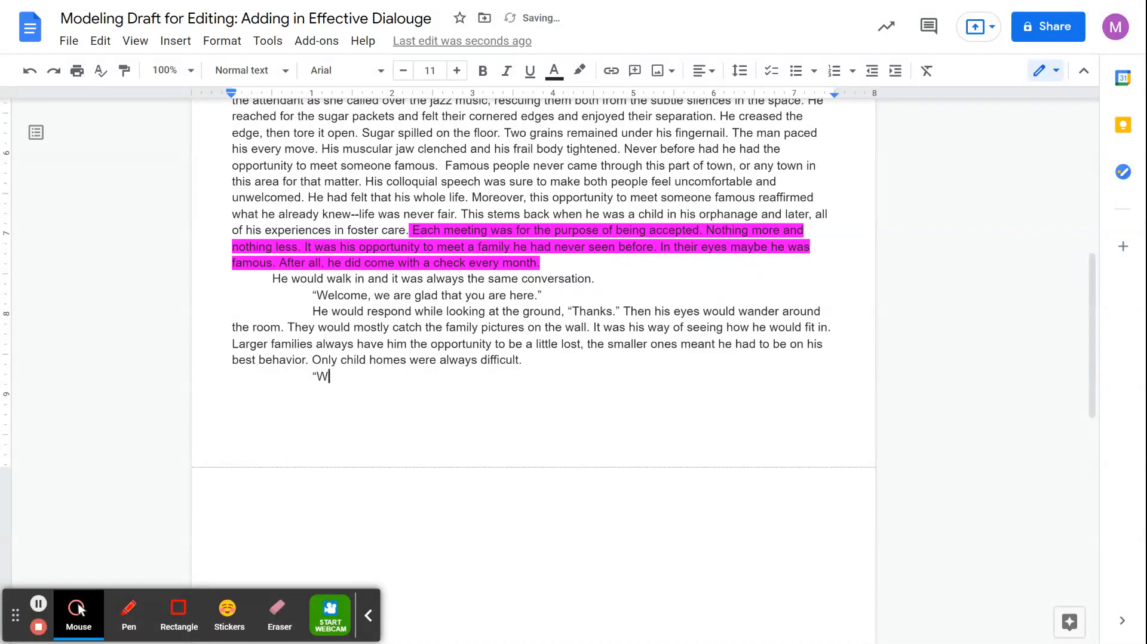
type("Tell us about yourself.>")
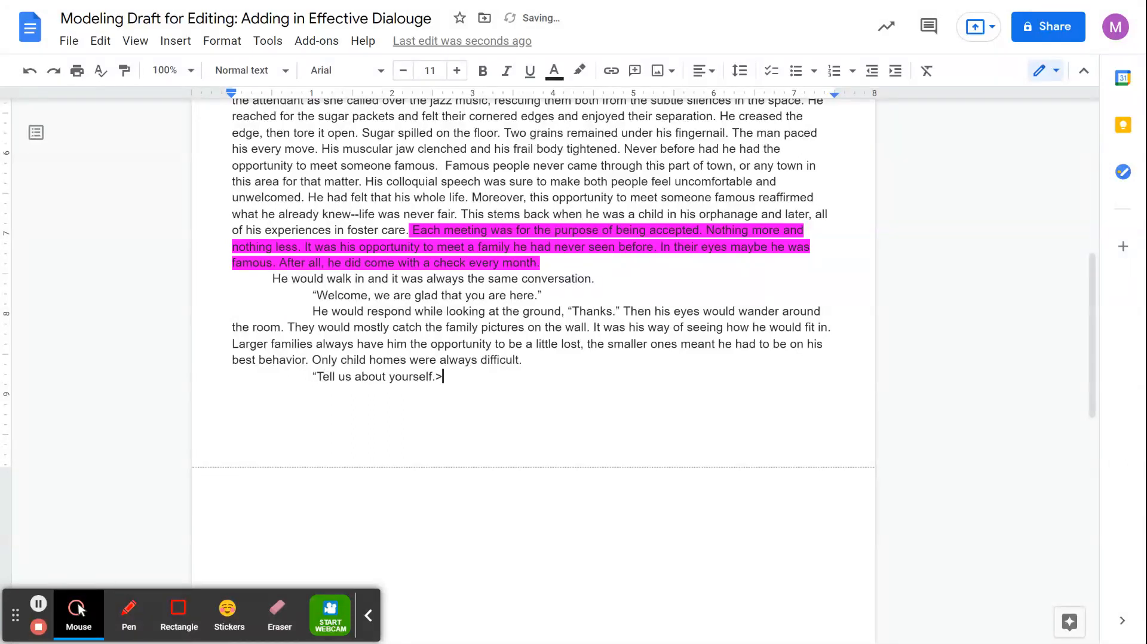
key("BackSpace")
type("\"")
On a new indented line below the dialogue, write "The awkwardness never left." and end the paragraph
key("Return")
key("Tab")
type("The wo")
key("BackSpace")
key("BackSpace")
key("BackSpace")
type("a")
key("BackSpace")
type("awkar")
type("n")
key("BackSpace")
key("BackSpace")
key("BackSpace")
type("wardness ne")
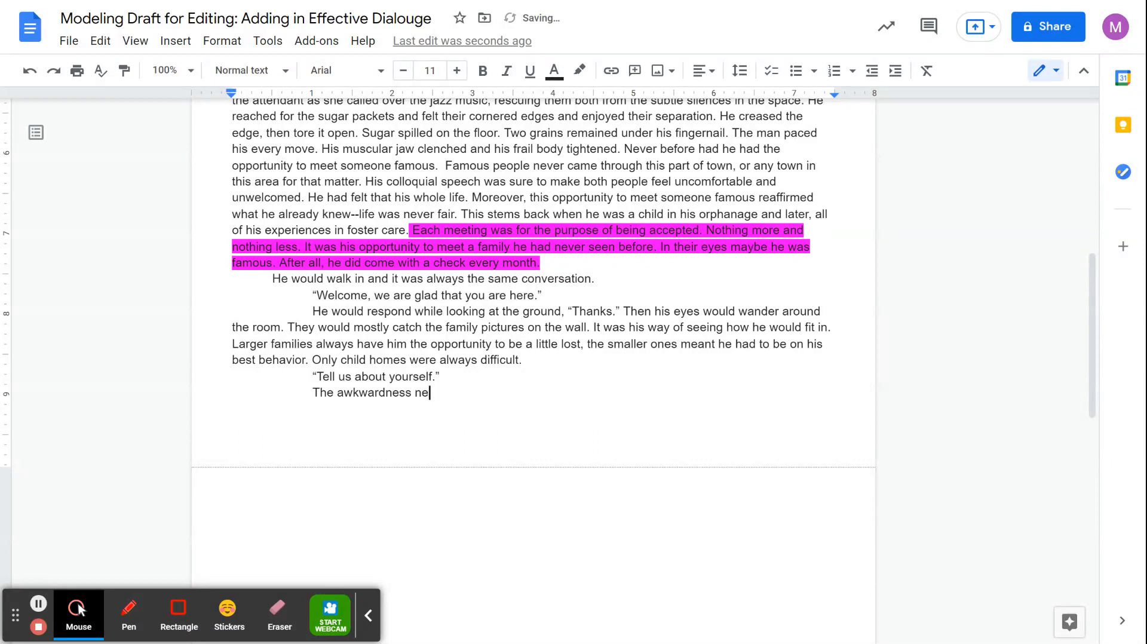
type("ver left.")
key("Return")
left_click(39, 629)
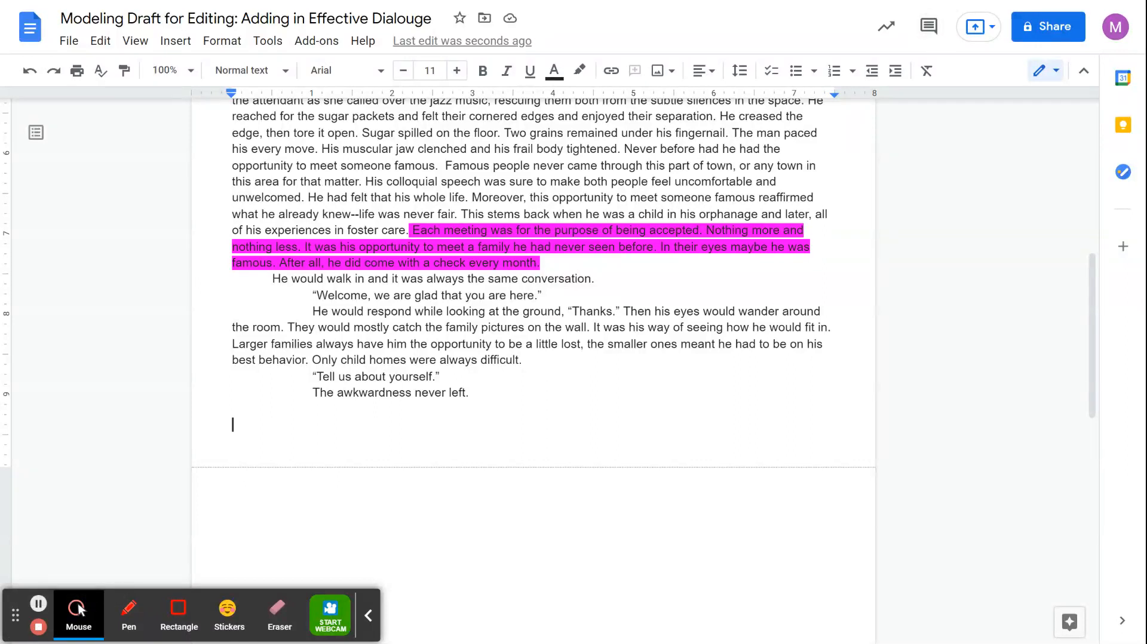